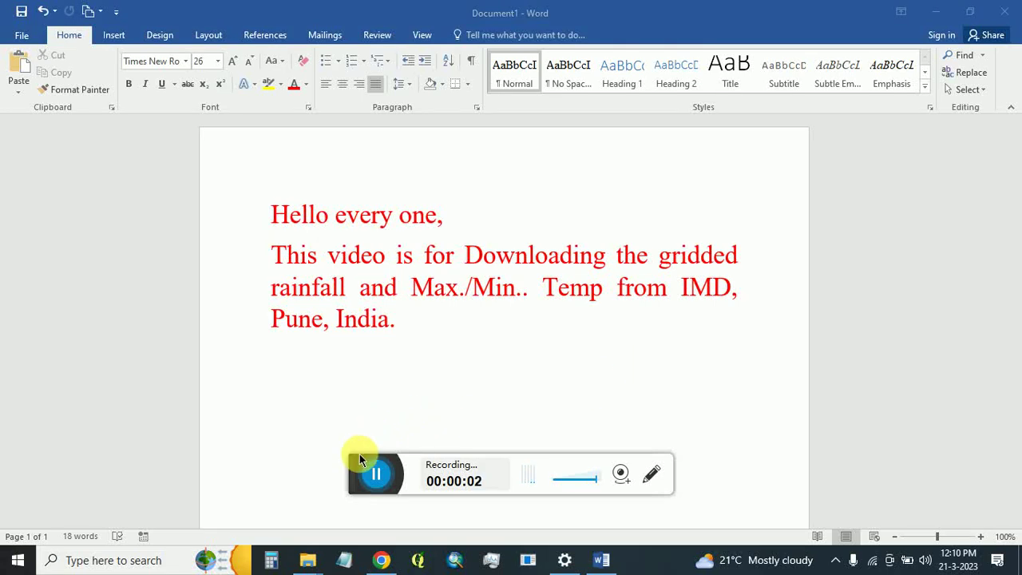
- Search Google for 'imd data download' to find the IMD - CDSP portal
{"action": "left_click_drag", "start_coordinate": [364, 465], "coordinate": [857, 463]}
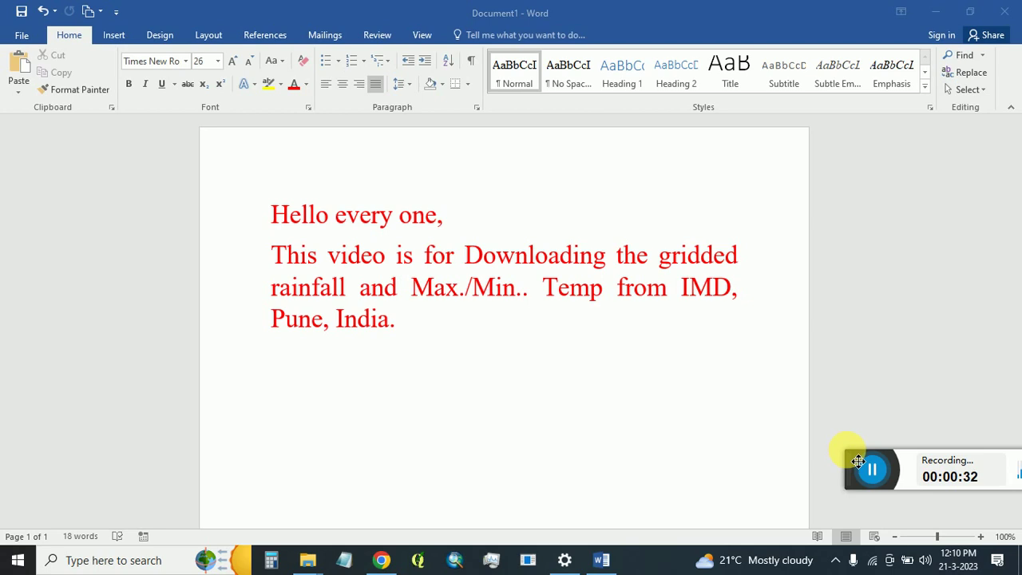
{"action": "left_click", "coordinate": [383, 564]}
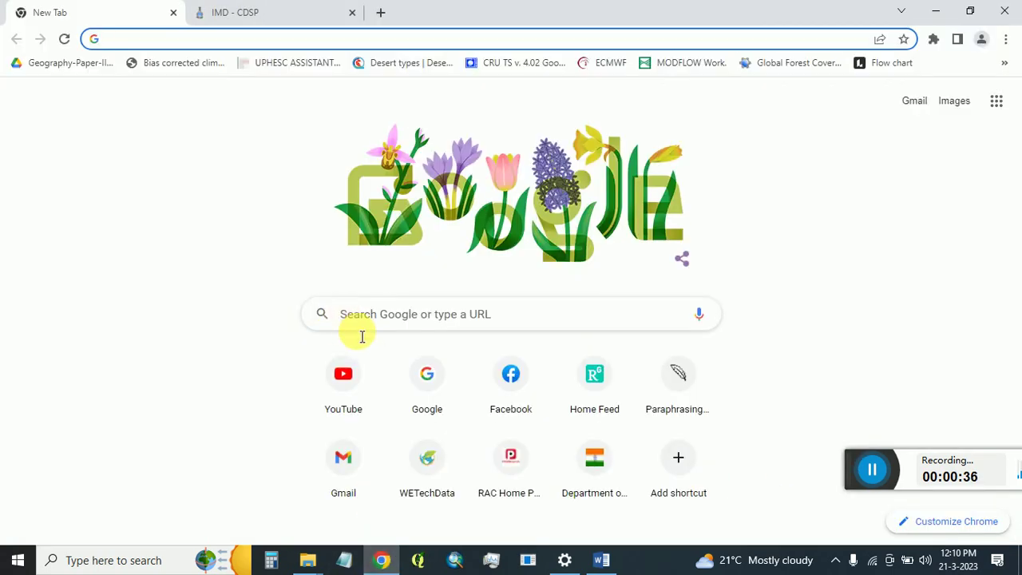
{"action": "left_click", "coordinate": [365, 333]}
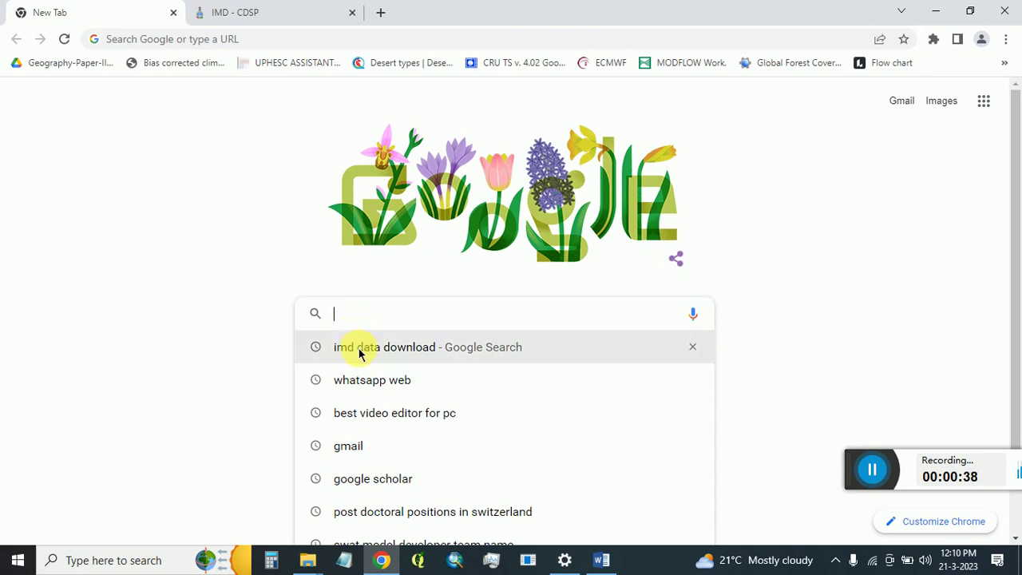
{"action": "left_click", "coordinate": [359, 348]}
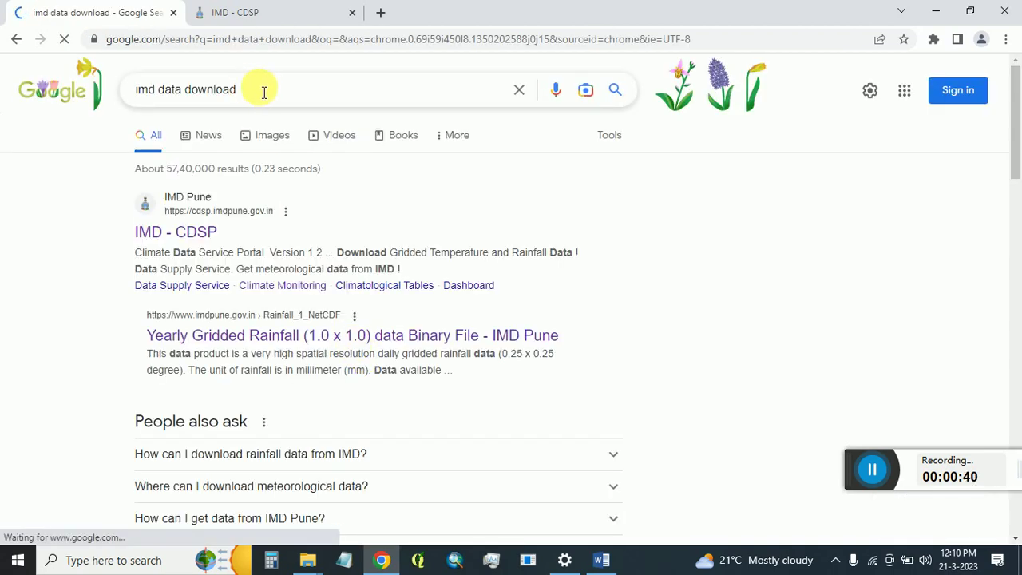
{"action": "left_click", "coordinate": [270, 94]}
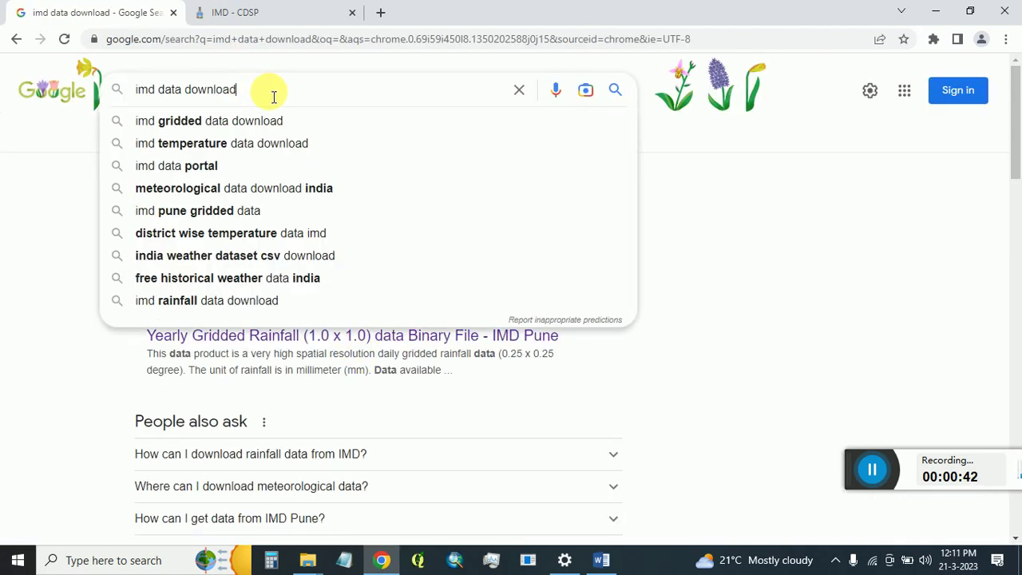
{"action": "key", "text": "Return"}
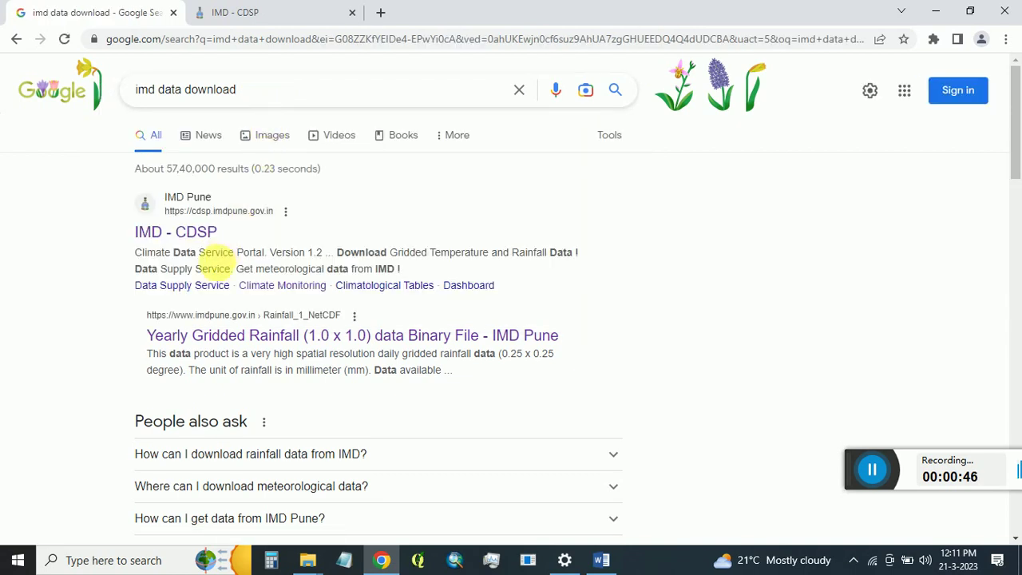
- Open the IMD - CDSP result and scroll its Services section down to the Open Data Access card
{"action": "left_click", "coordinate": [205, 244]}
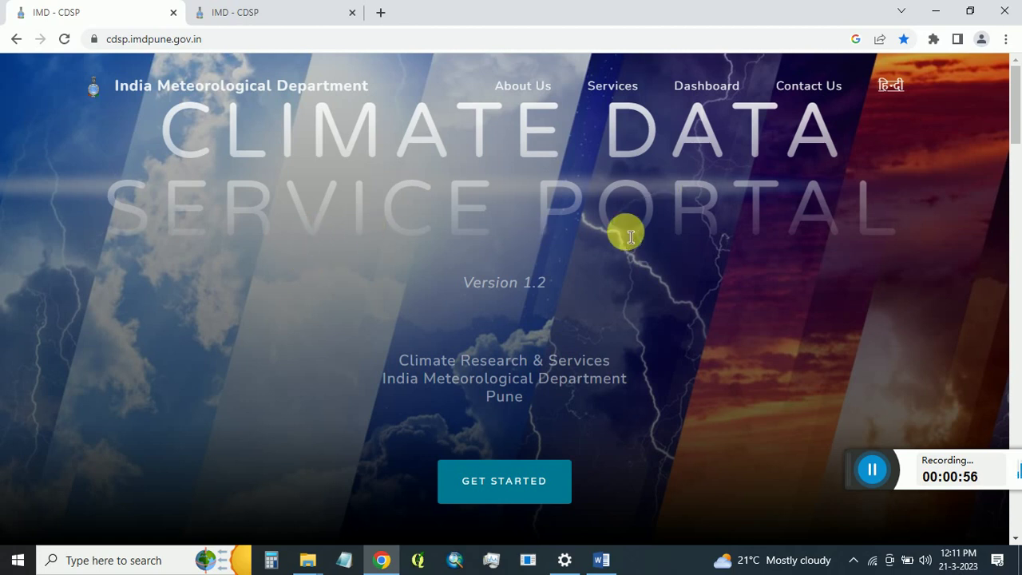
{"action": "scroll", "coordinate": [626, 388], "scroll_direction": "down", "scroll_amount": 2}
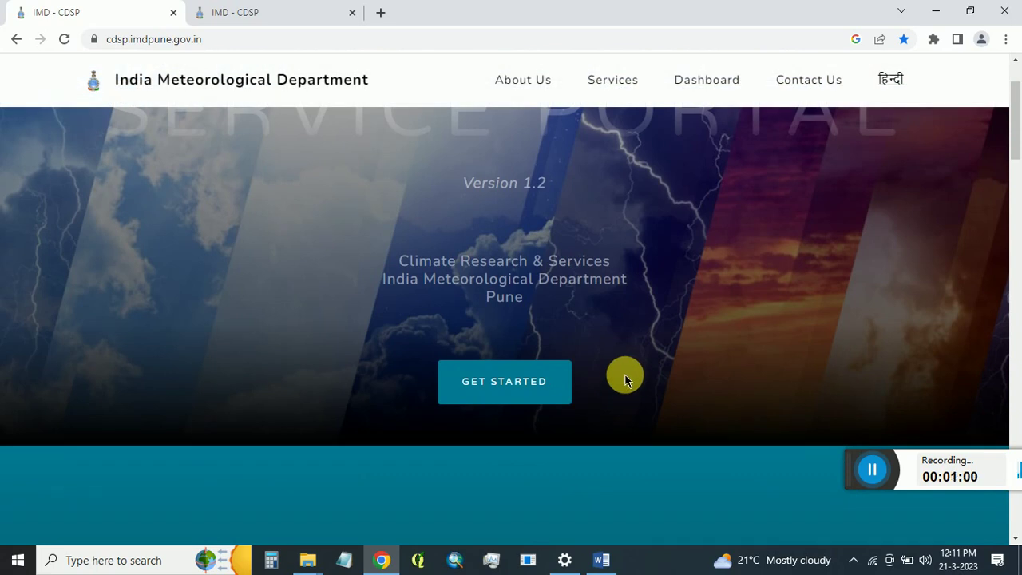
{"action": "left_click", "coordinate": [555, 399]}
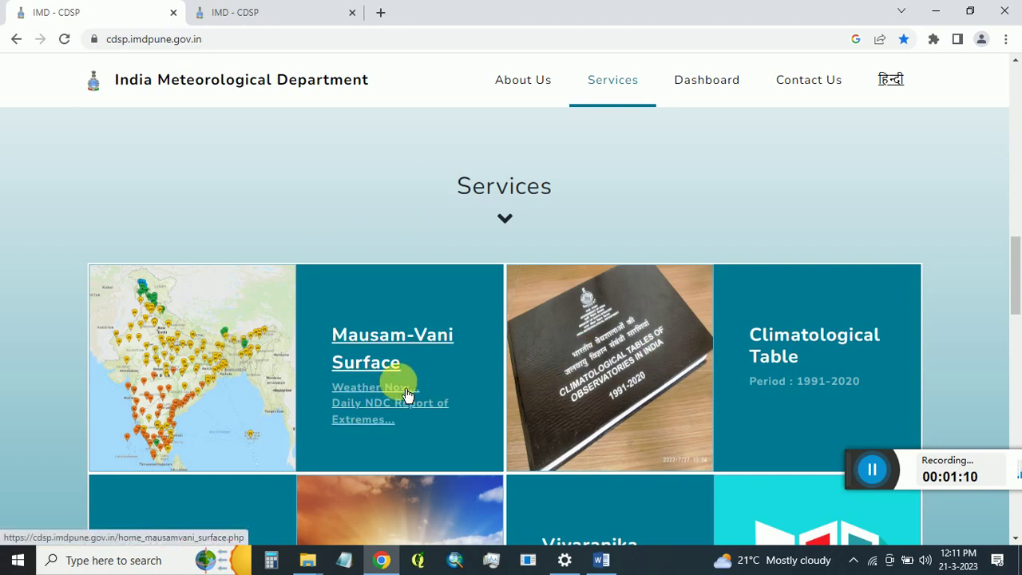
{"action": "scroll", "coordinate": [463, 380], "scroll_direction": "down", "scroll_amount": 4}
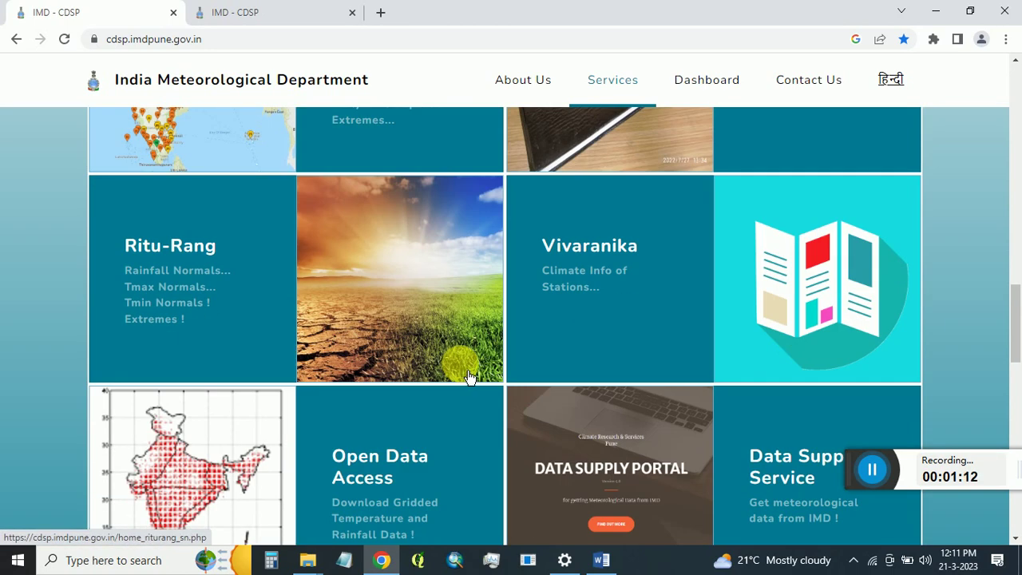
{"action": "scroll", "coordinate": [471, 377], "scroll_direction": "down", "scroll_amount": 1}
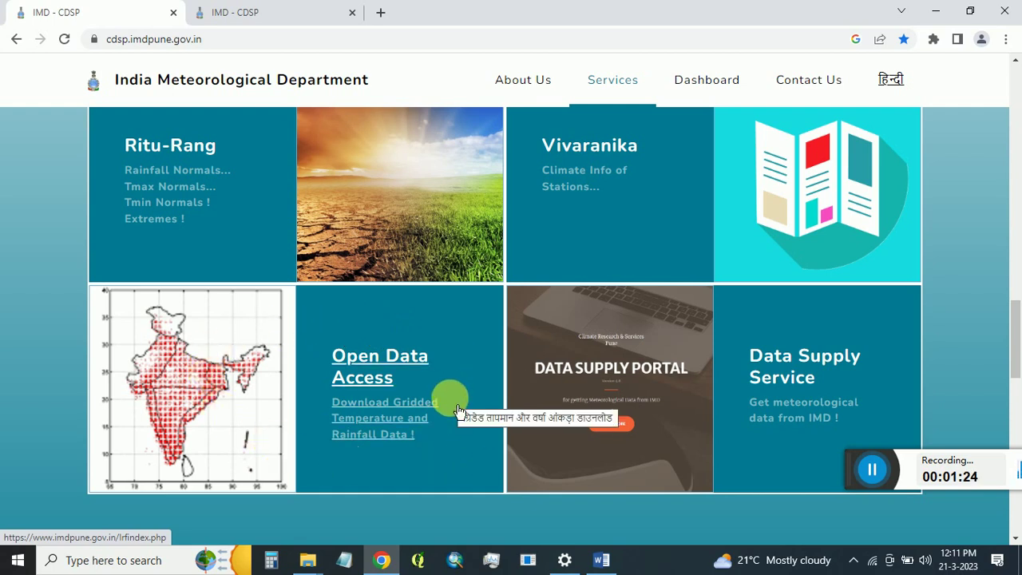
- Go to 'Download Gridded Temperature and Rainfall Data' and expand the Gridded Data Archive menu
{"action": "left_click", "coordinate": [401, 435]}
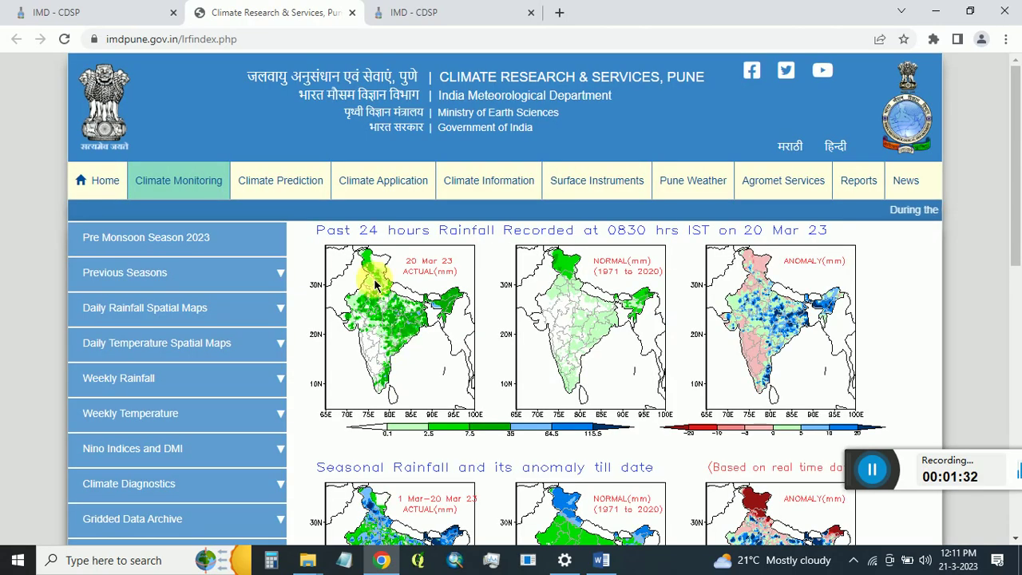
{"action": "scroll", "coordinate": [320, 415], "scroll_direction": "down", "scroll_amount": 3}
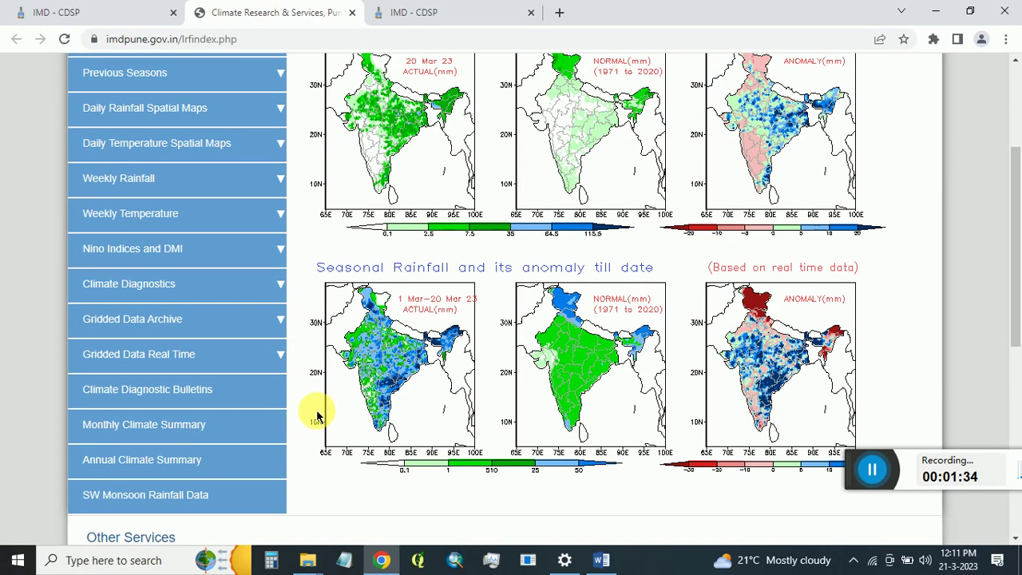
{"action": "left_click", "coordinate": [281, 323]}
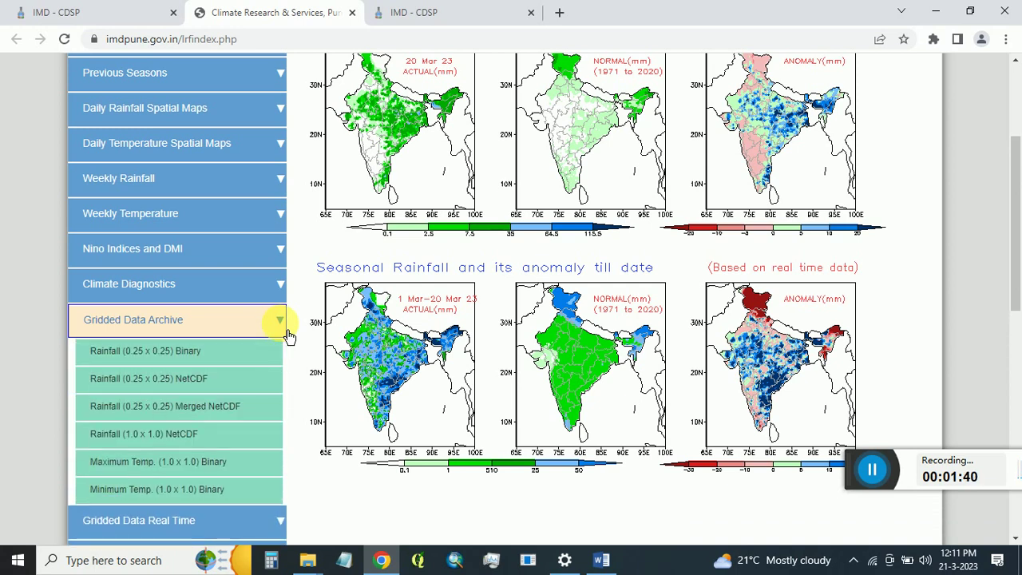
{"action": "scroll", "coordinate": [288, 341], "scroll_direction": "down", "scroll_amount": 2}
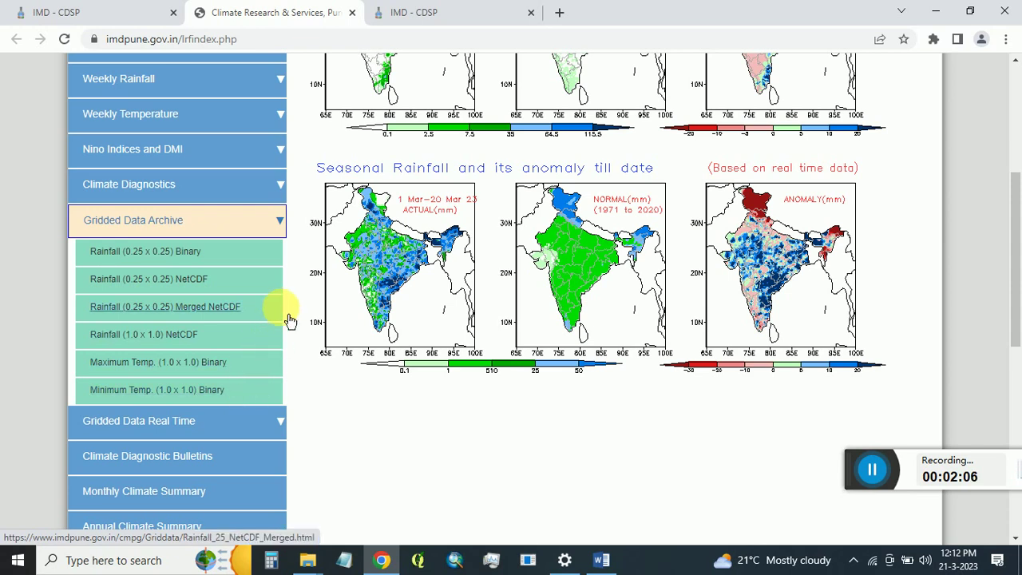
{"action": "left_click", "coordinate": [202, 268]}
{"action": "scroll", "coordinate": [561, 298], "scroll_direction": "up", "scroll_amount": 3}
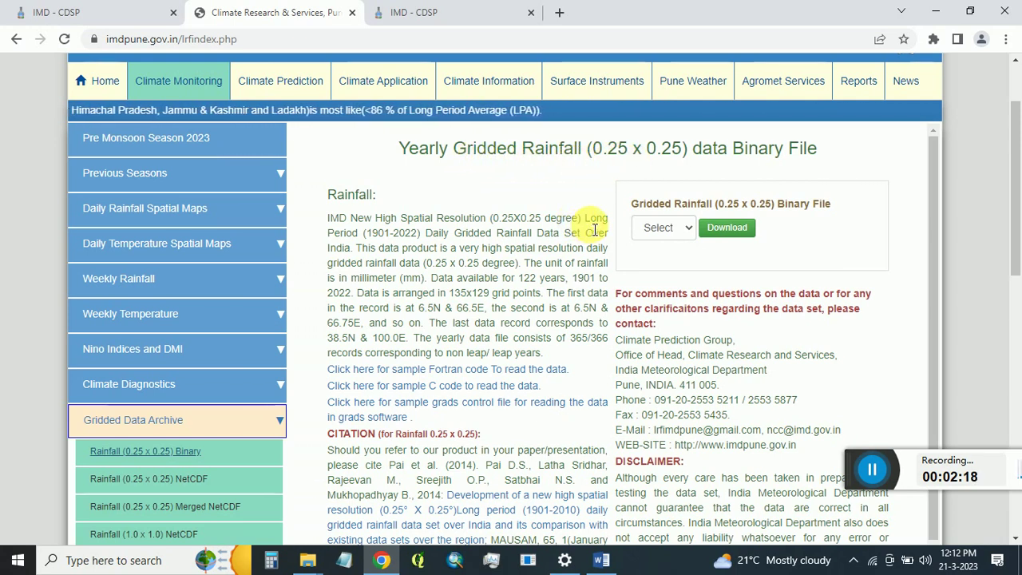
{"action": "left_click_drag", "start_coordinate": [586, 221], "coordinate": [343, 240]}
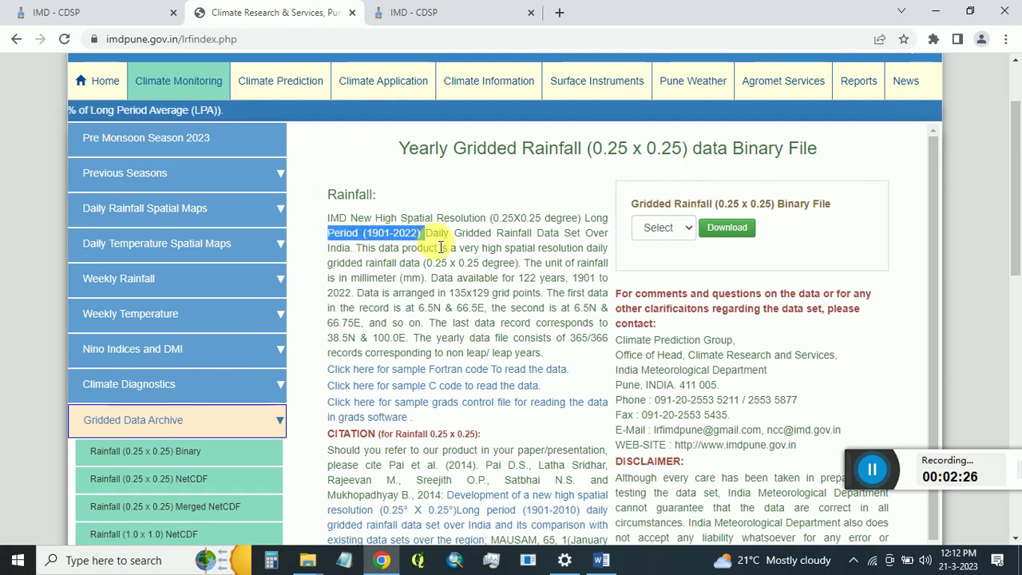
{"action": "left_click_drag", "start_coordinate": [433, 234], "coordinate": [595, 239]}
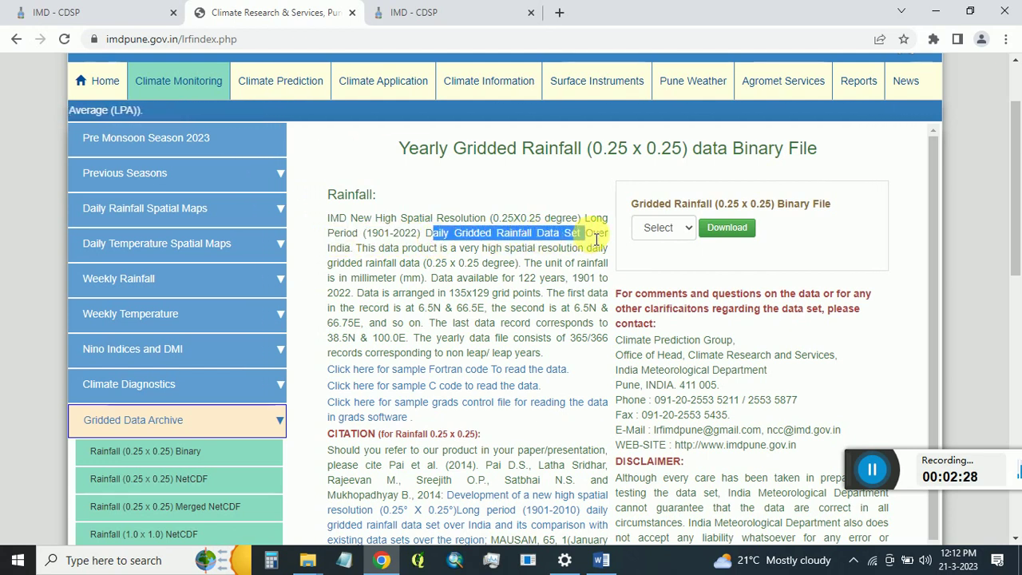
{"action": "left_click", "coordinate": [668, 230]}
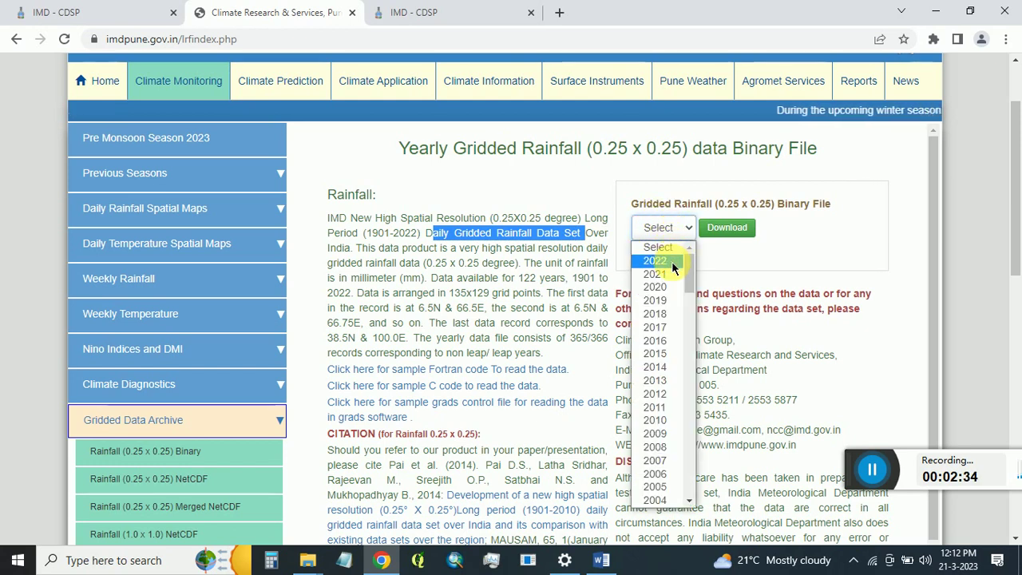
{"action": "left_click", "coordinate": [674, 263]}
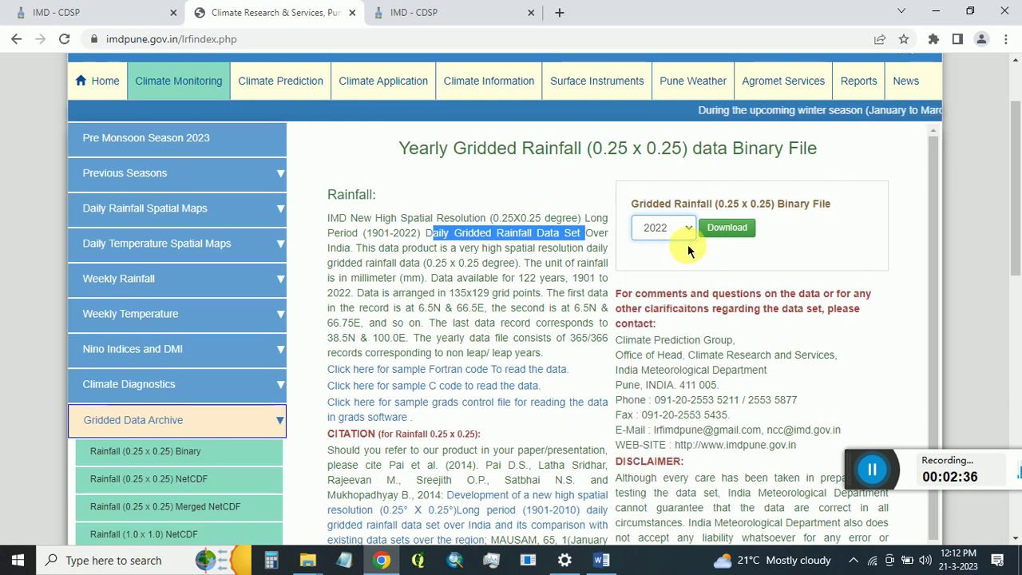
{"action": "left_click", "coordinate": [725, 230]}
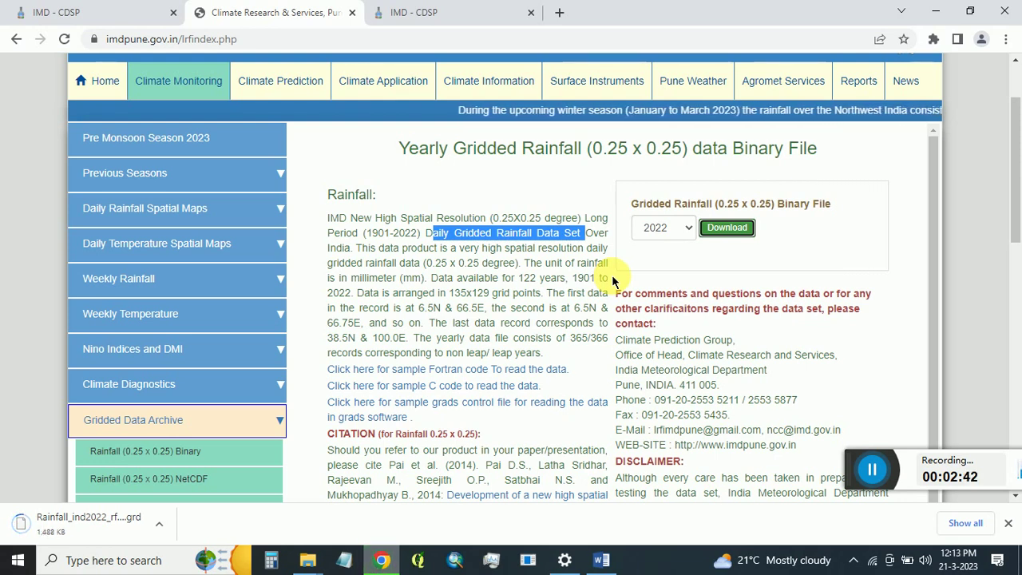
{"action": "left_click", "coordinate": [662, 227]}
{"action": "scroll", "coordinate": [652, 416], "scroll_direction": "down", "scroll_amount": 6}
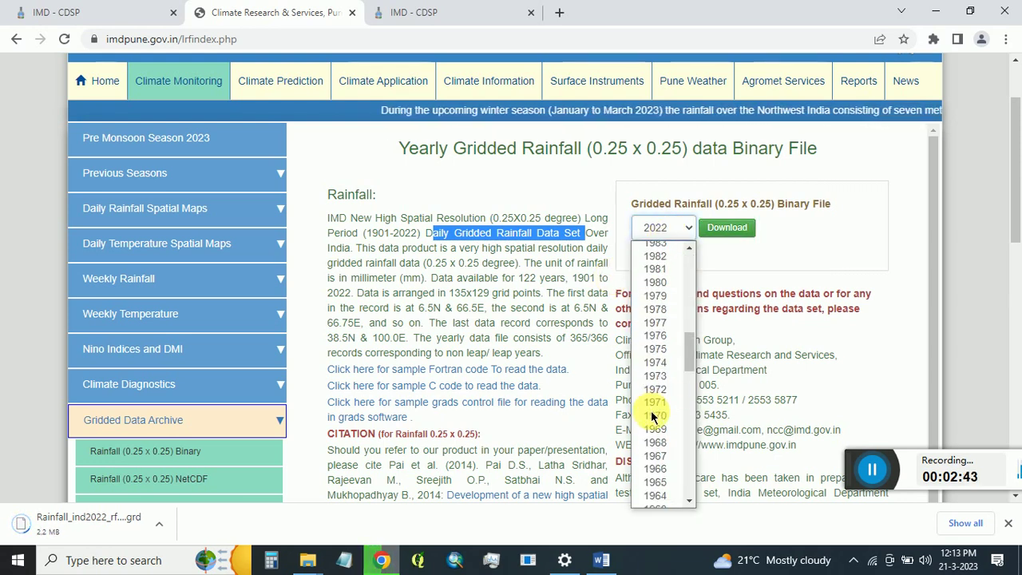
{"action": "scroll", "coordinate": [652, 416], "scroll_direction": "down", "scroll_amount": 10}
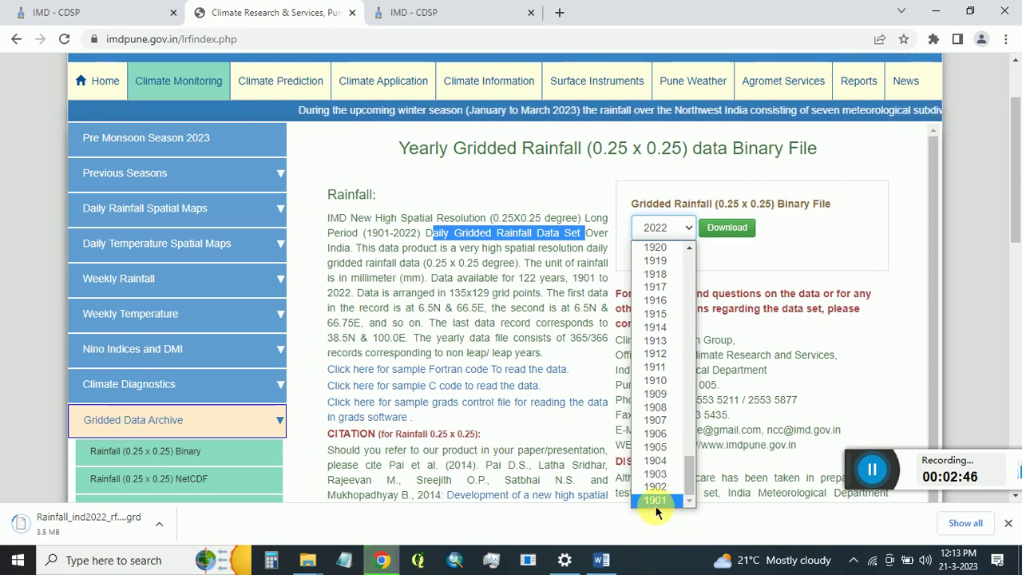
{"action": "scroll", "coordinate": [671, 447], "scroll_direction": "up", "scroll_amount": 17}
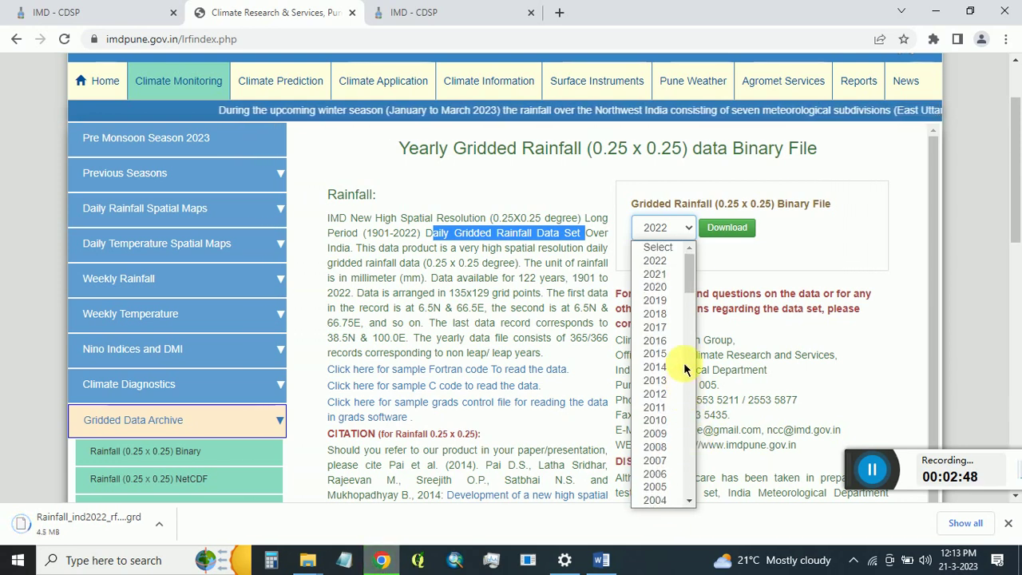
{"action": "left_click", "coordinate": [798, 243]}
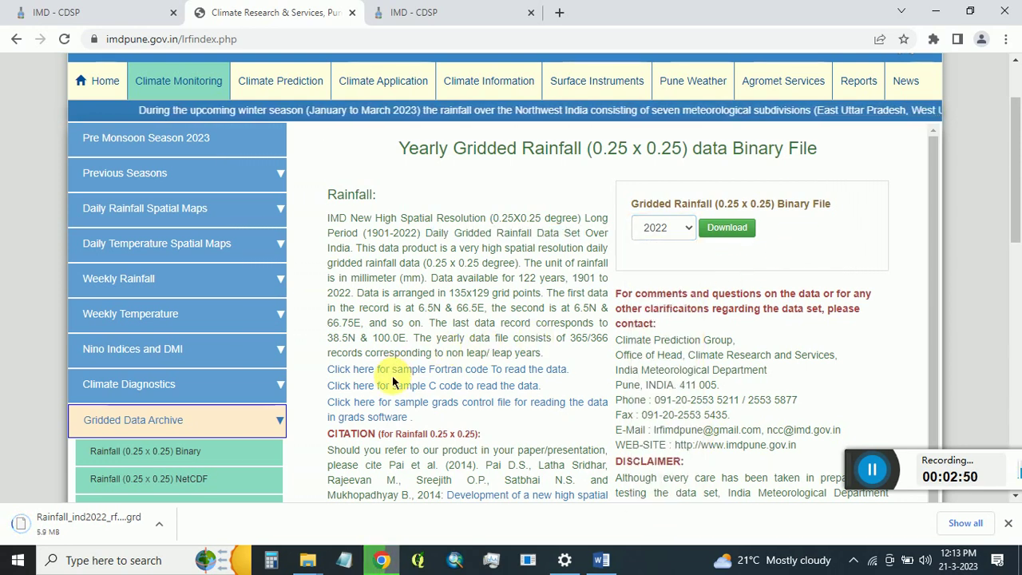
{"action": "scroll", "coordinate": [335, 374], "scroll_direction": "down", "scroll_amount": 1}
{"action": "scroll", "coordinate": [268, 425], "scroll_direction": "down", "scroll_amount": 3}
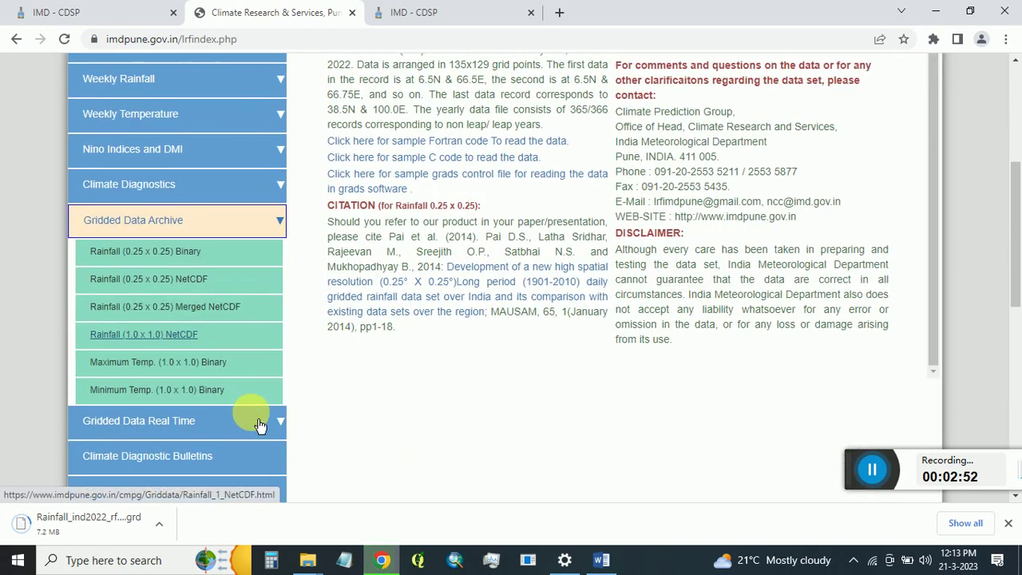
- Download the 2022 file from the Rainfall (0.25 x 0.25) NetCDF page
{"action": "left_click", "coordinate": [204, 297]}
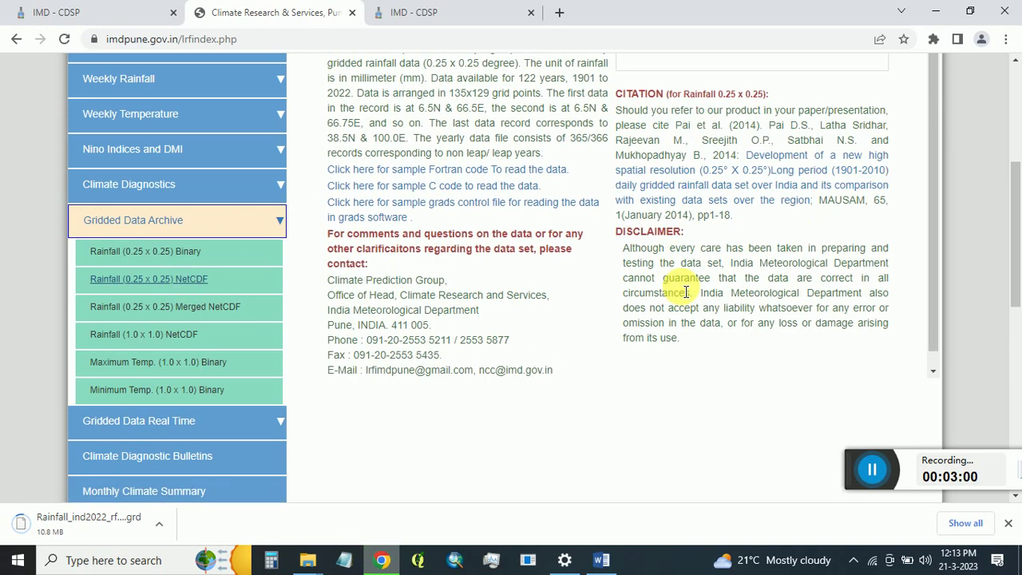
{"action": "scroll", "coordinate": [685, 292], "scroll_direction": "up", "scroll_amount": 2}
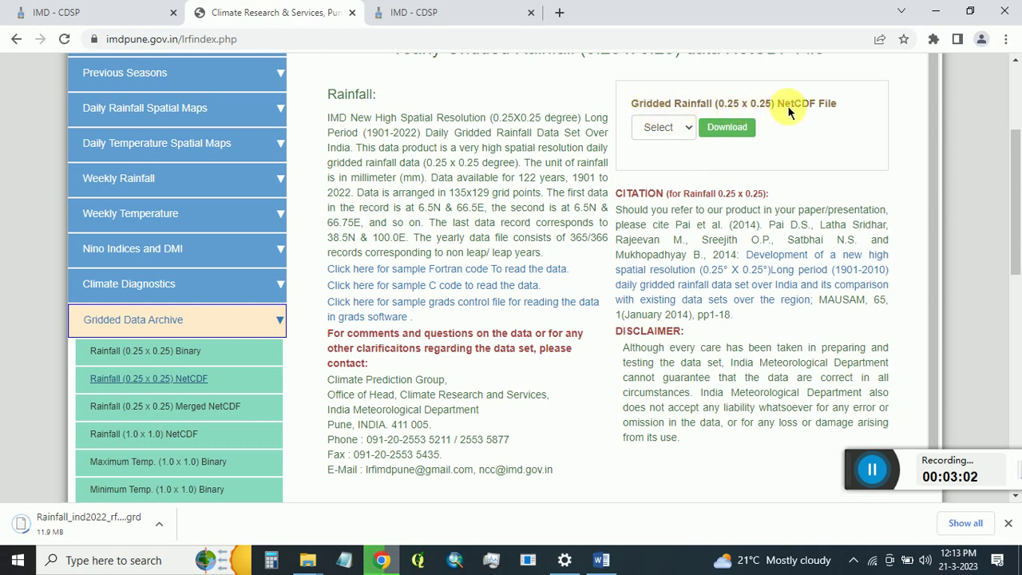
{"action": "left_click", "coordinate": [667, 129]}
{"action": "left_click", "coordinate": [670, 160]}
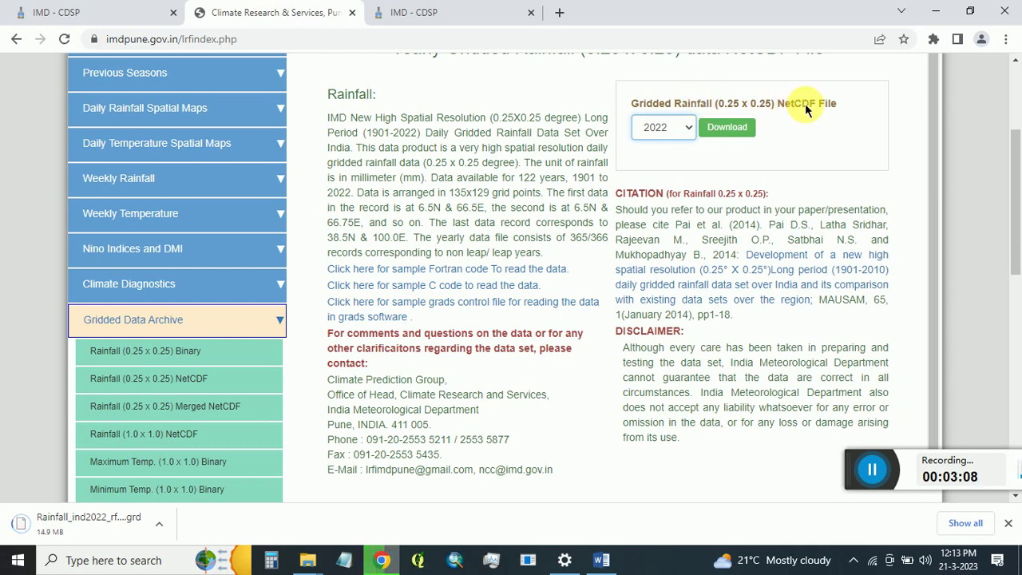
{"action": "left_click", "coordinate": [730, 131]}
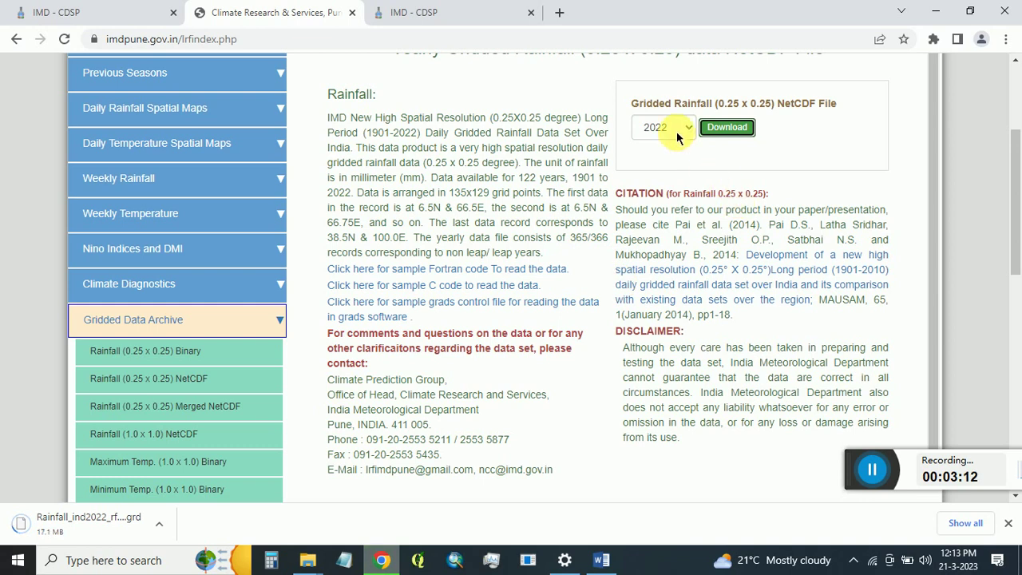
{"action": "left_click", "coordinate": [762, 140]}
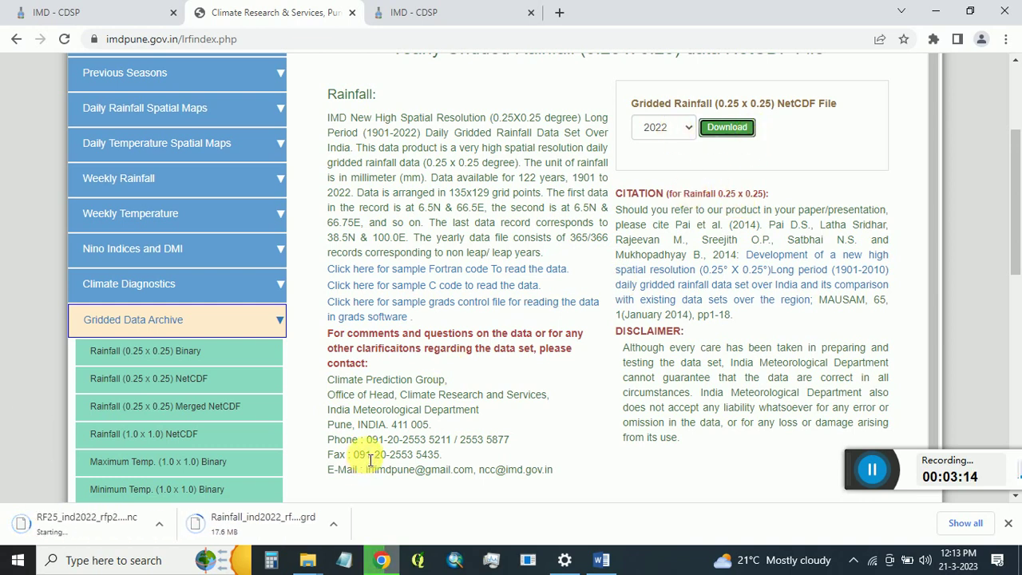
{"action": "scroll", "coordinate": [373, 451], "scroll_direction": "down", "scroll_amount": 3}
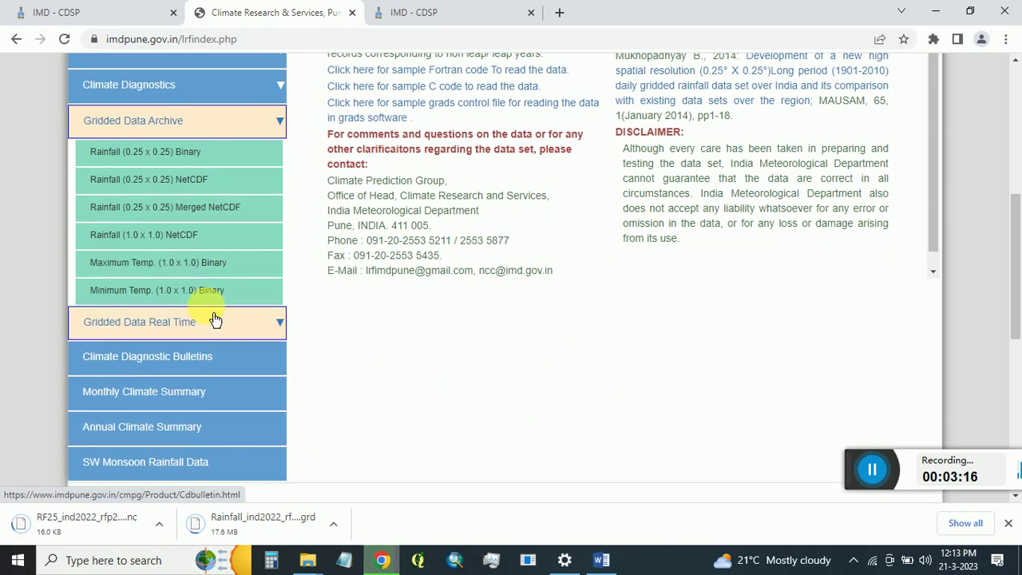
{"action": "right_click", "coordinate": [225, 265]}
- Open Maximum Temp. (1.0 x 1.0) Binary in a new tab and download its 2022 file
{"action": "left_click", "coordinate": [246, 272]}
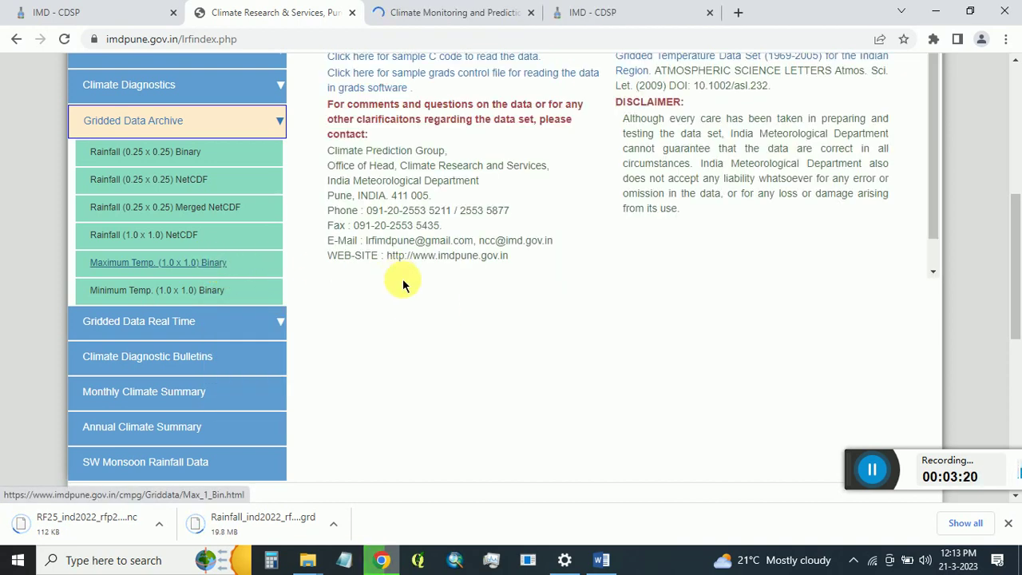
{"action": "scroll", "coordinate": [407, 288], "scroll_direction": "up", "scroll_amount": 4}
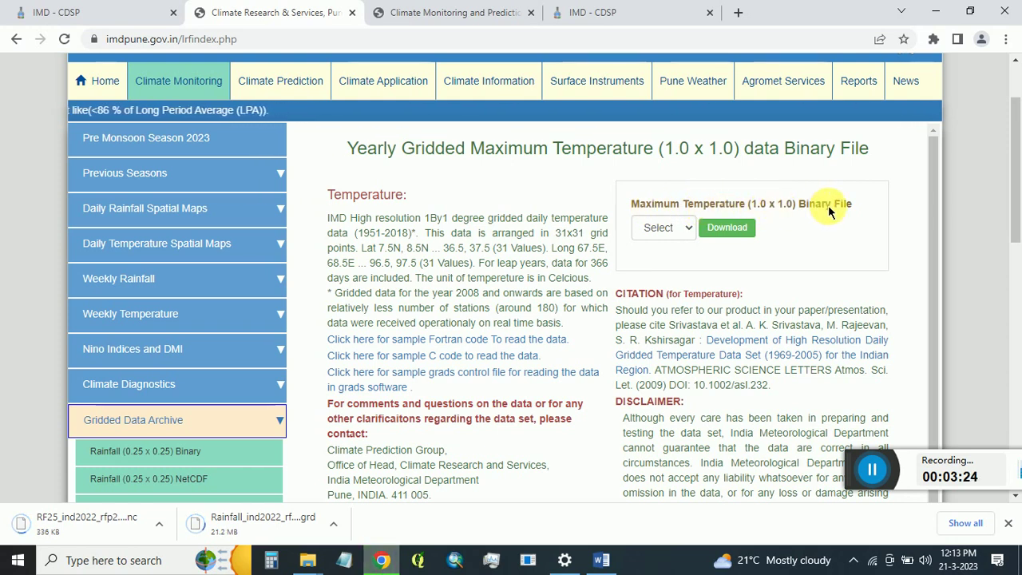
{"action": "left_click", "coordinate": [678, 227]}
{"action": "left_click", "coordinate": [671, 261]}
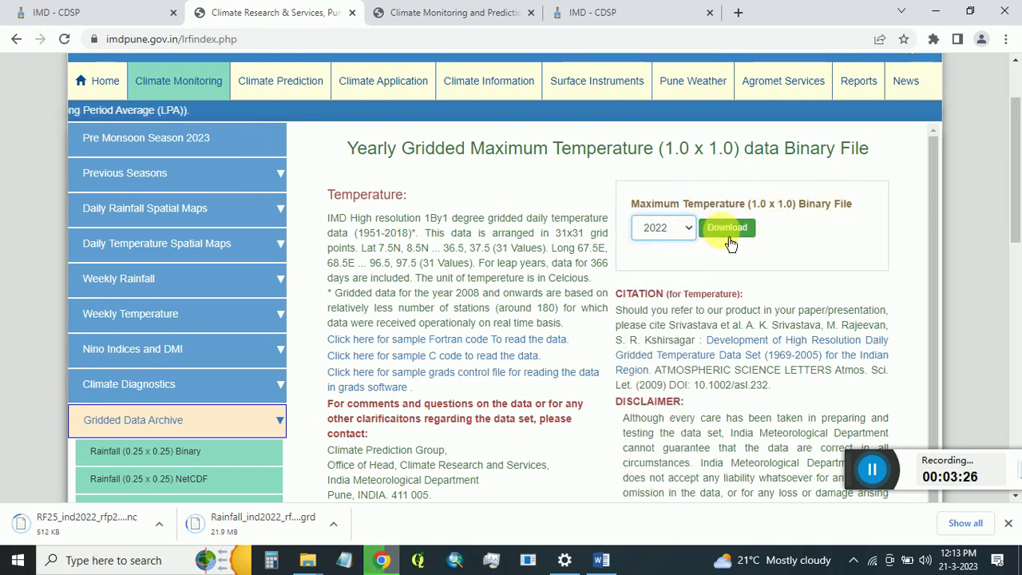
{"action": "left_click", "coordinate": [727, 228]}
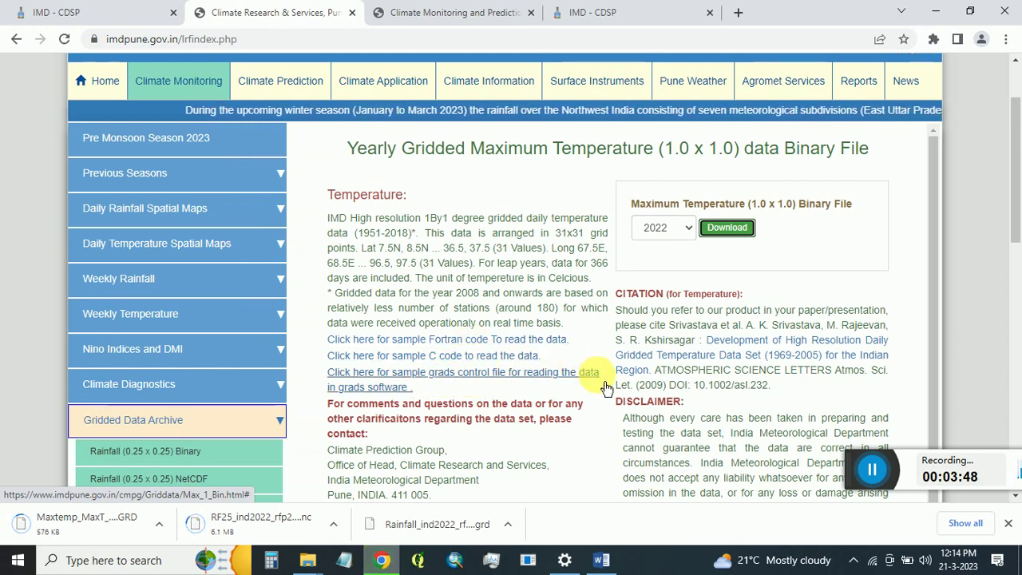
{"action": "scroll", "coordinate": [491, 411], "scroll_direction": "down", "scroll_amount": 1}
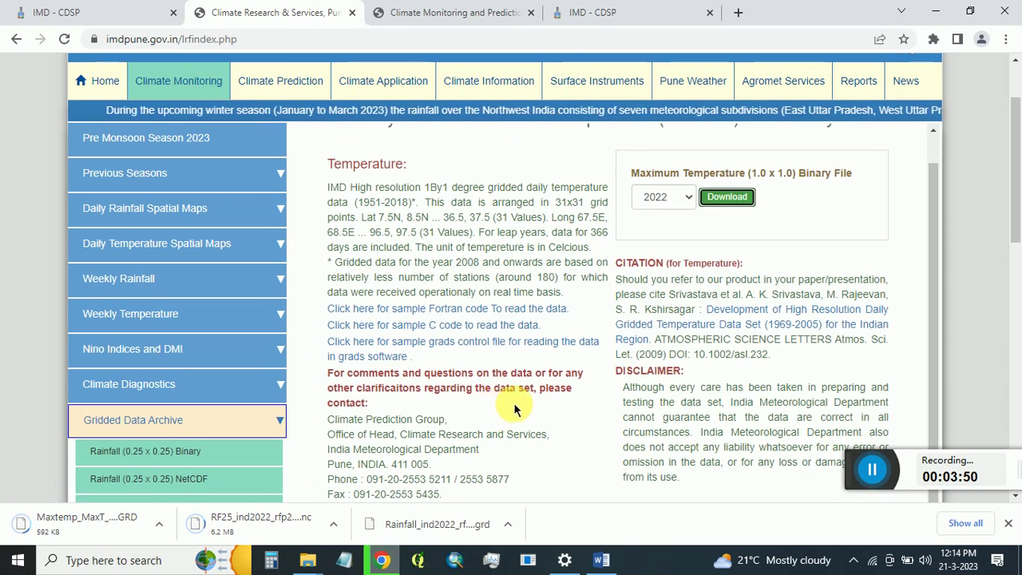
{"action": "scroll", "coordinate": [479, 439], "scroll_direction": "down", "scroll_amount": 3}
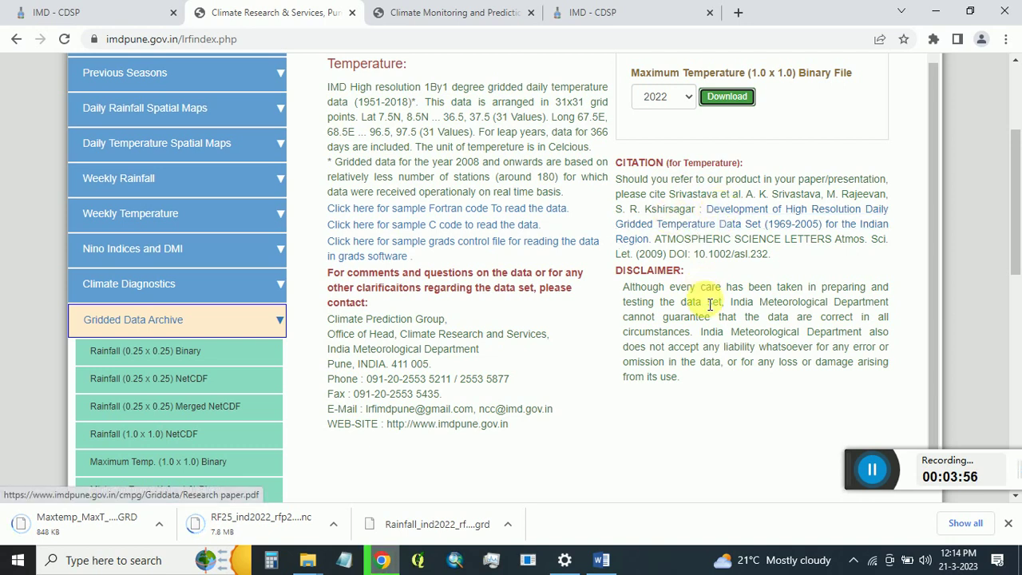
{"action": "scroll", "coordinate": [520, 304], "scroll_direction": "up", "scroll_amount": 1}
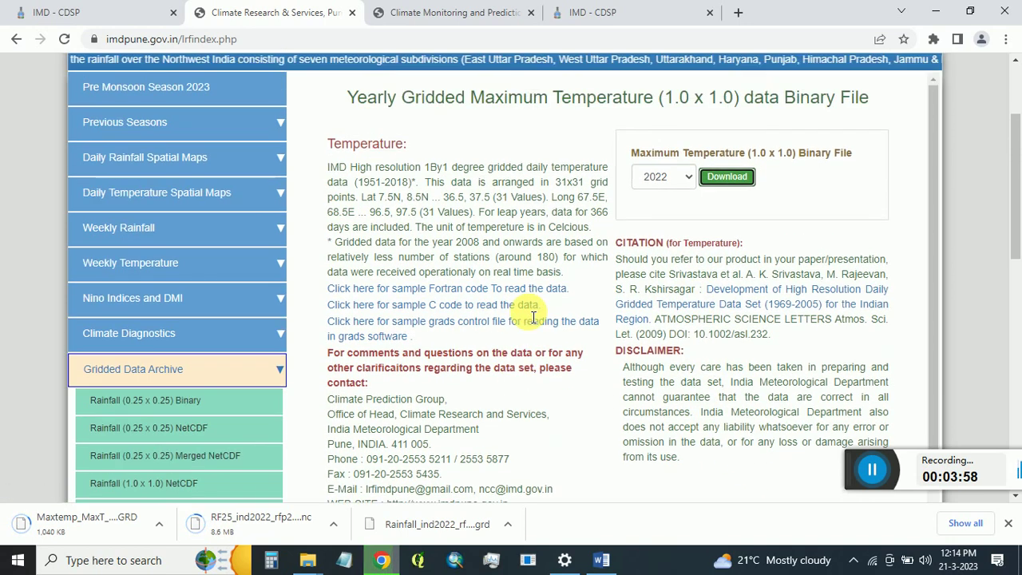
{"action": "scroll", "coordinate": [533, 317], "scroll_direction": "up", "scroll_amount": 2}
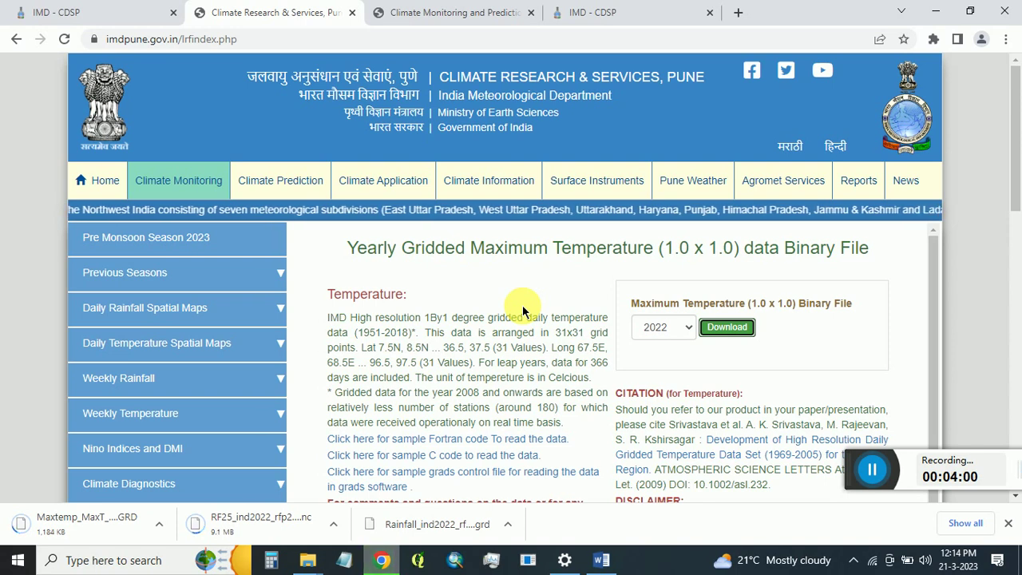